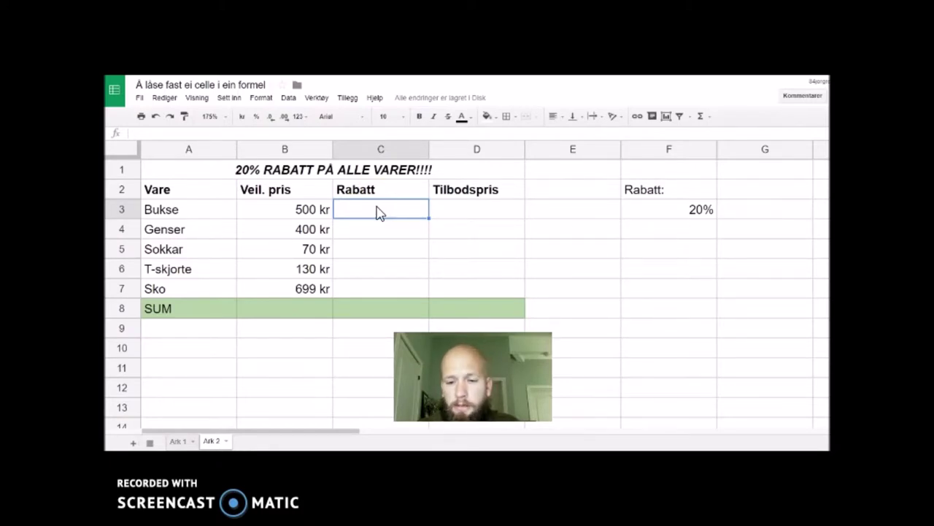
Enter the formula =B3*F3 in cell C3 to calculate the discount for Bukse.
text(=)
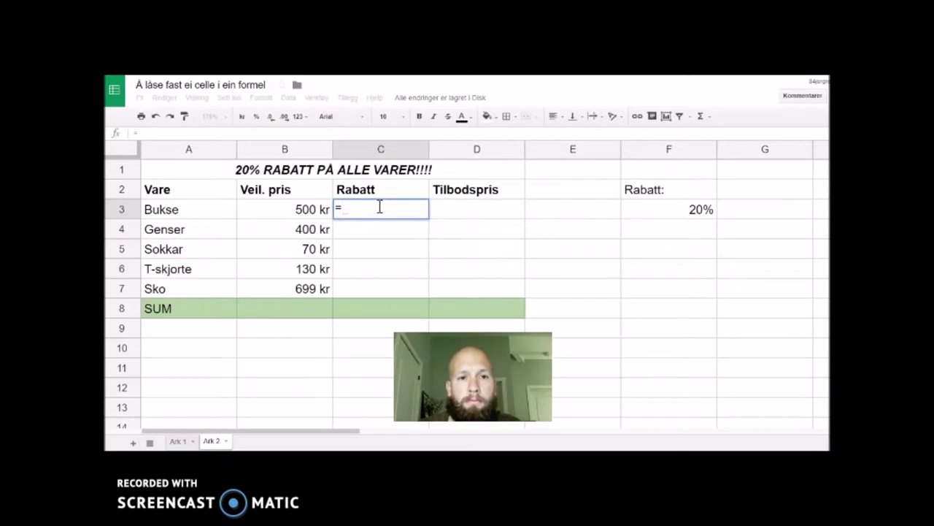
click(293, 213)
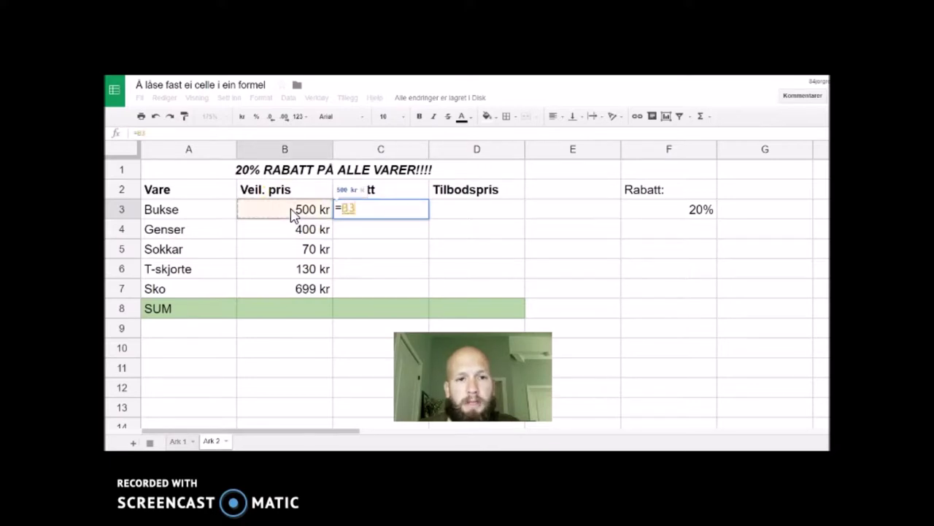
text(*)
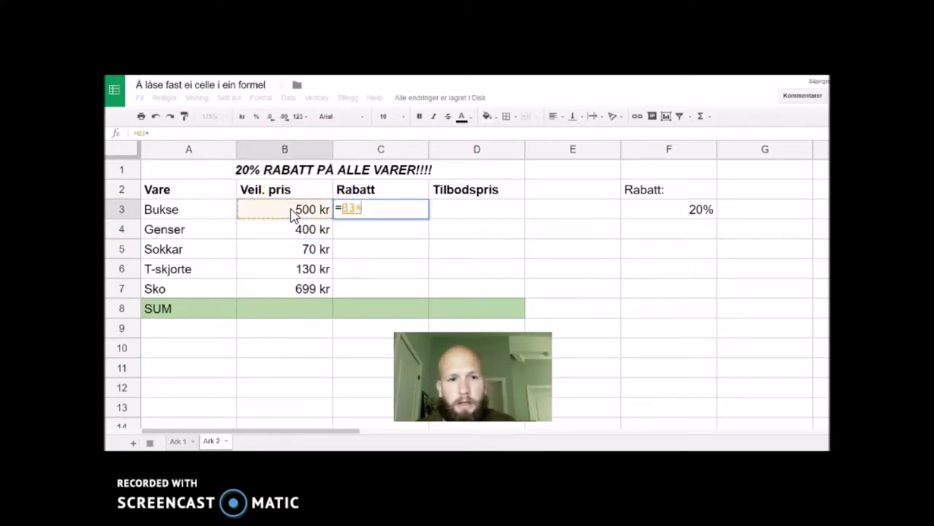
click(674, 217)
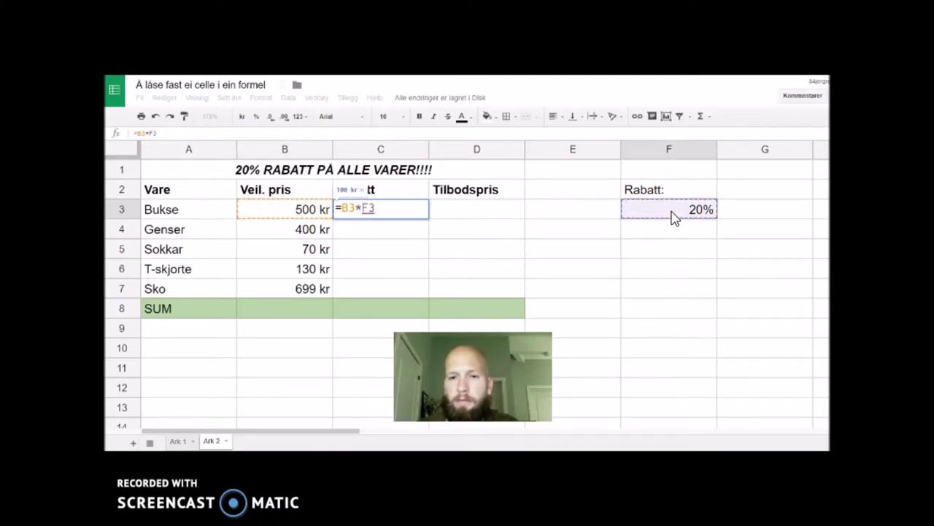
key(Return)
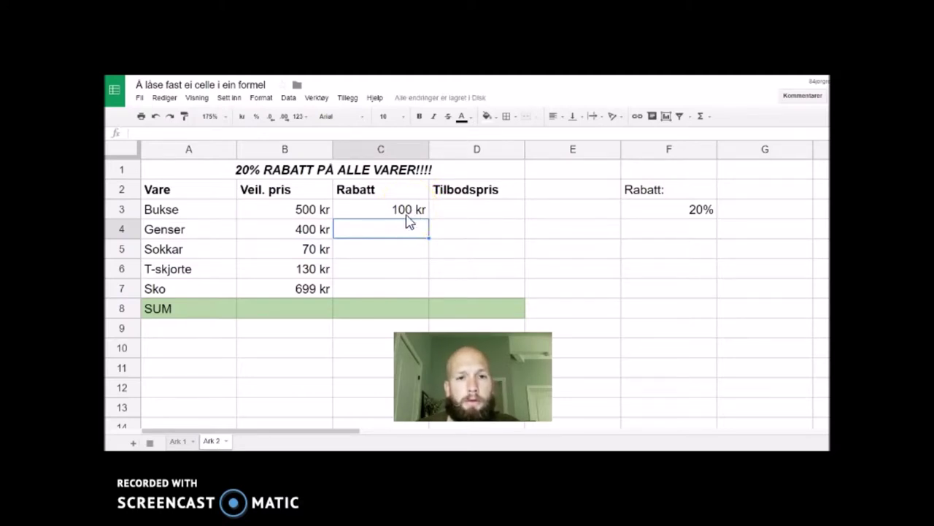
Try filling the discount formula from C3 down to C7, and check which cells the formulas in C3 and C4 reference.
click(409, 215)
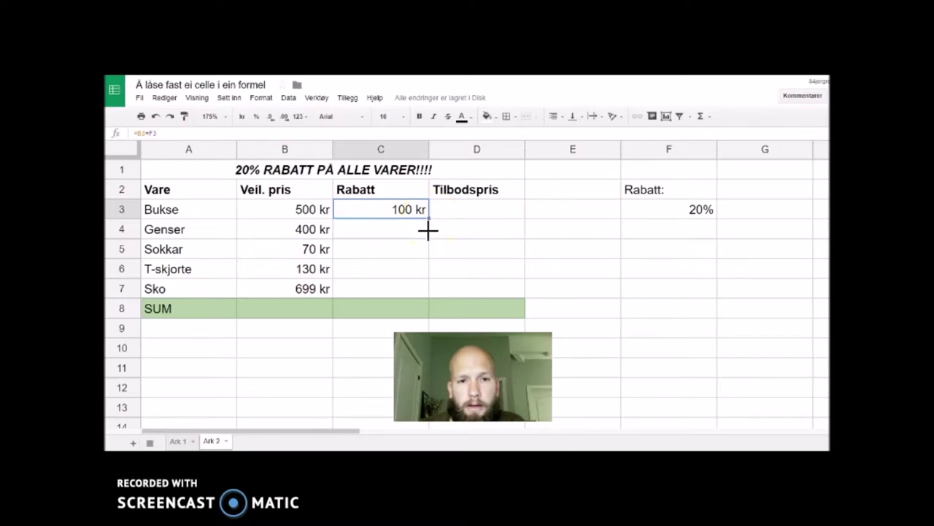
drag(420, 278, 419, 290)
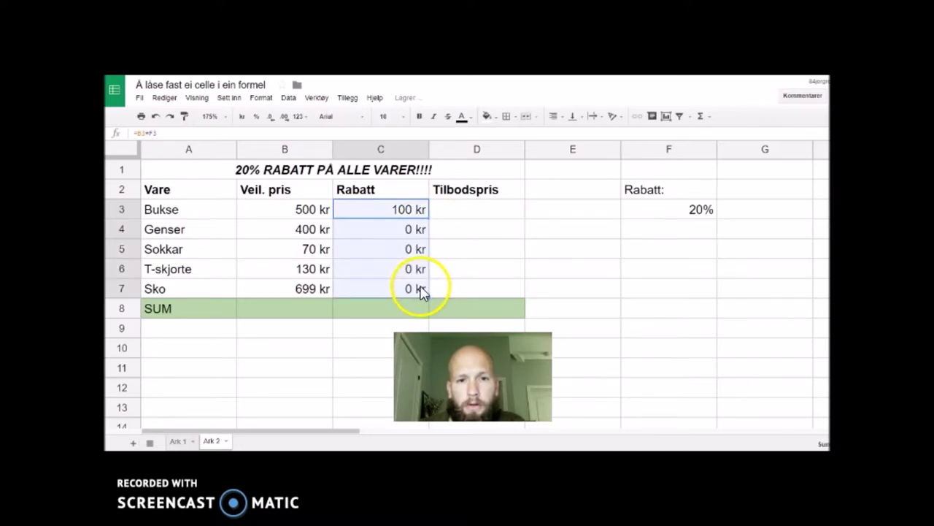
click(399, 234)
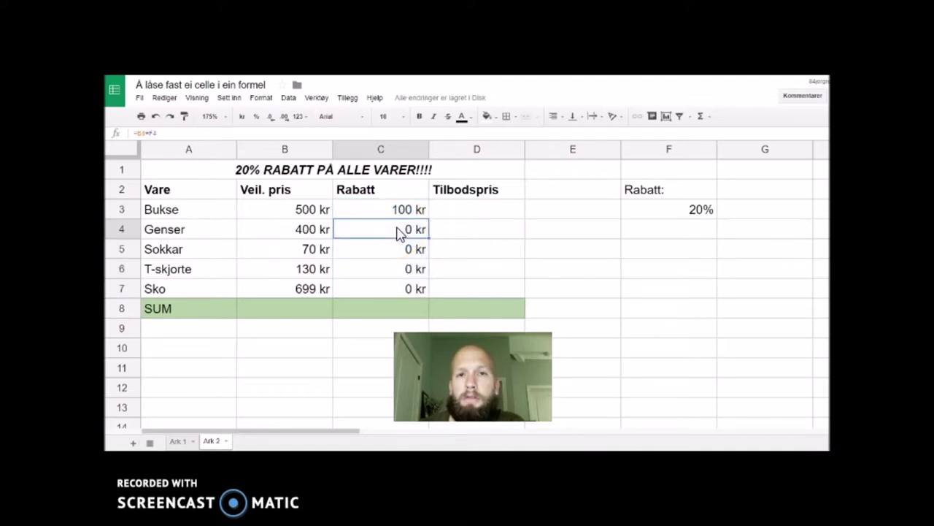
click(394, 211)
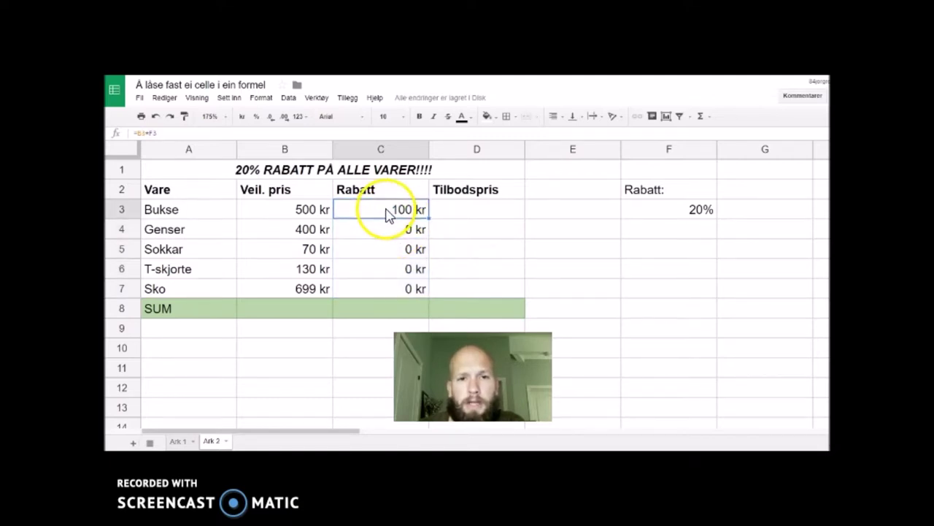
double_click(387, 212)
click(402, 210)
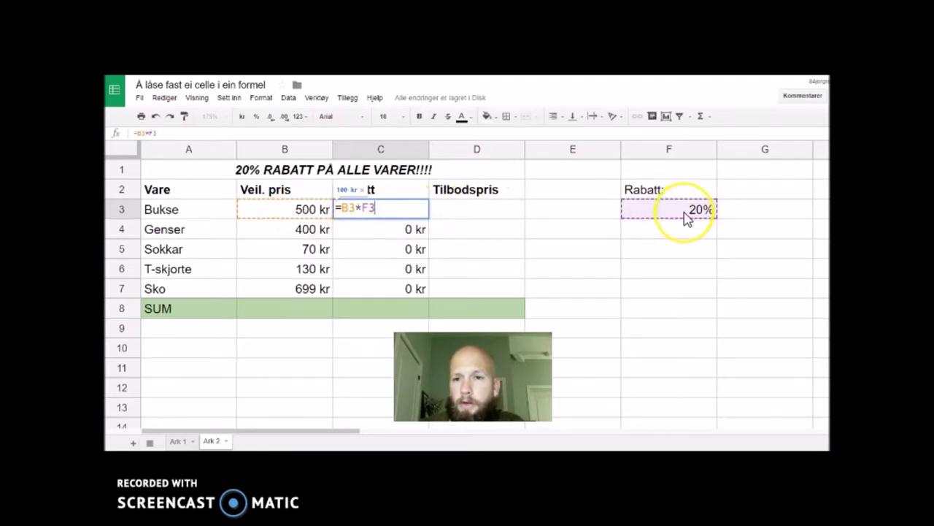
key(Return)
double_click(387, 232)
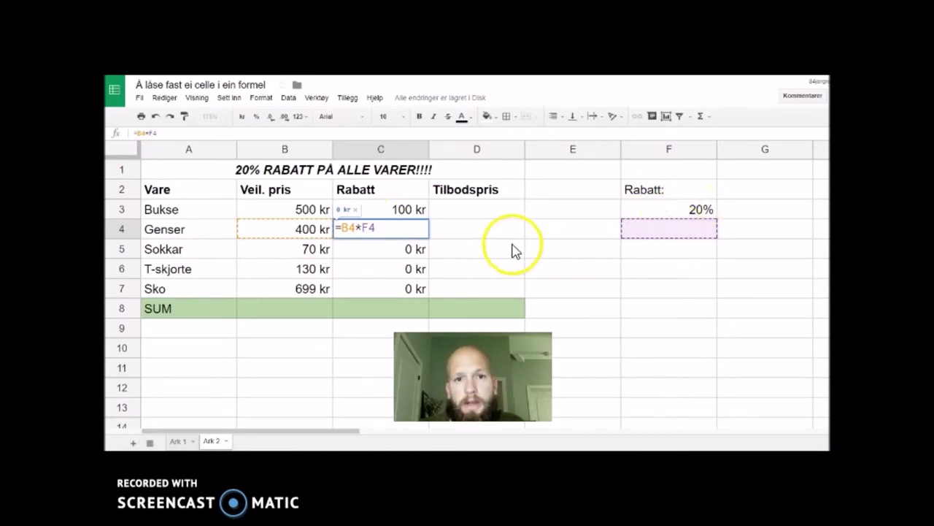
key(Return)
Clear the copied discount formulas from C4 through C7.
drag(406, 235, 406, 295)
key(Delete)
Lock the discount rate reference in C3 by changing its formula to =B3*$F$3.
click(415, 212)
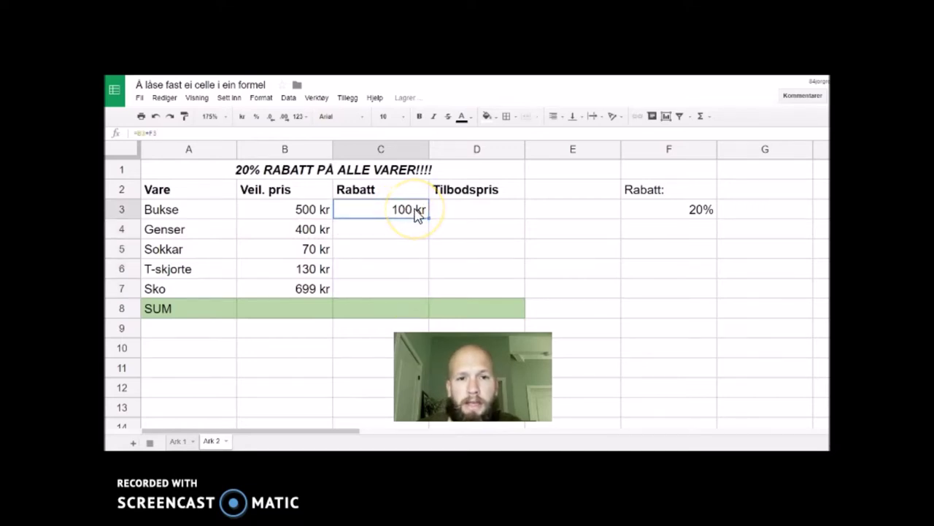
double_click(416, 211)
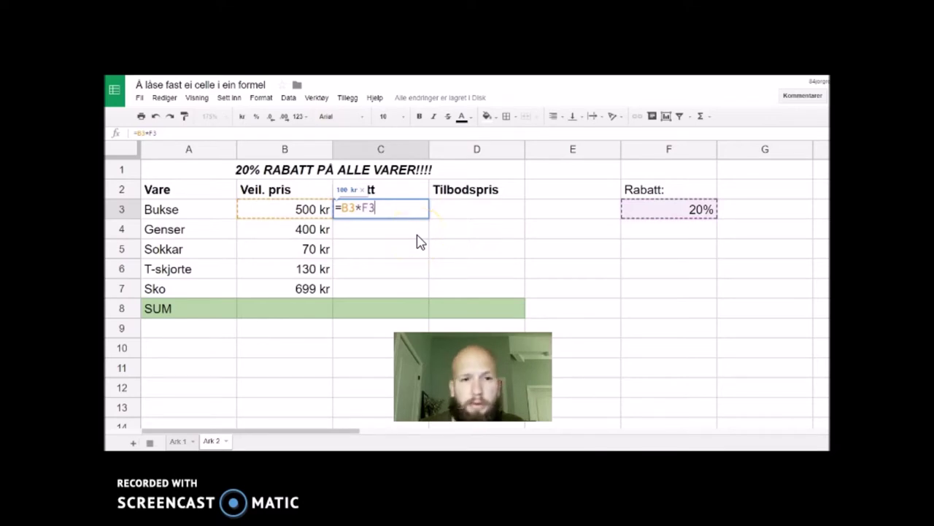
click(364, 208)
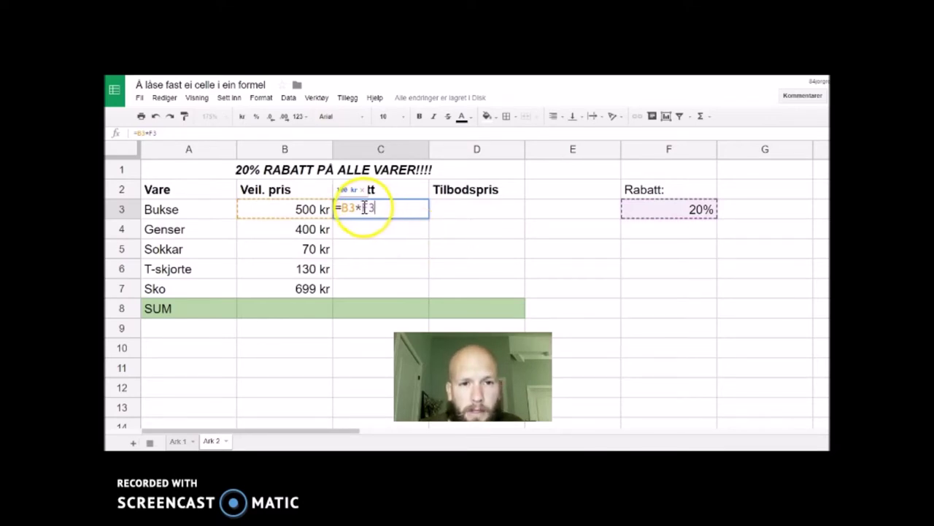
click(387, 208)
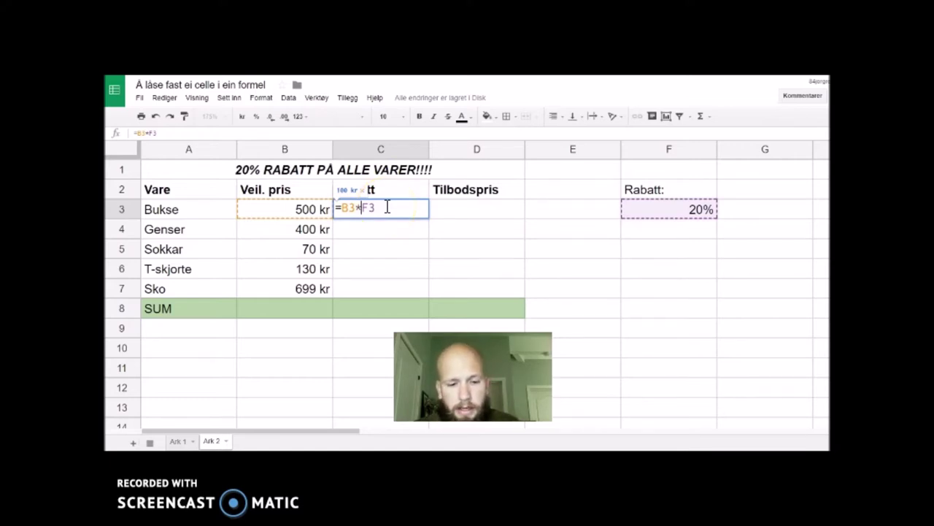
text($)
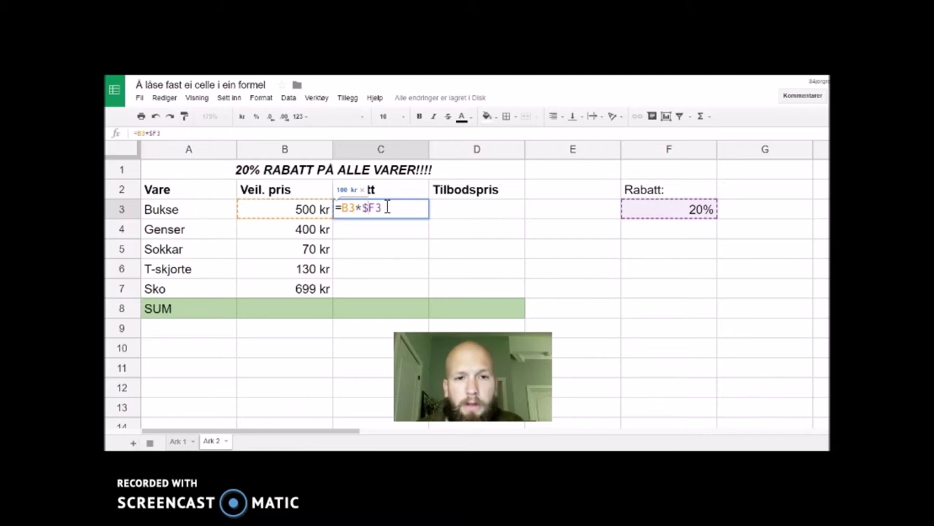
key(Left)
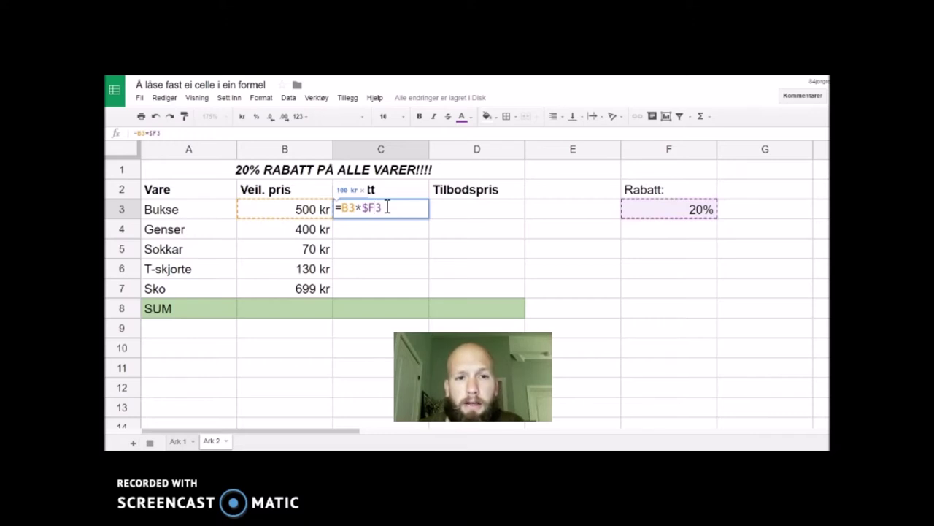
text($)
click(400, 207)
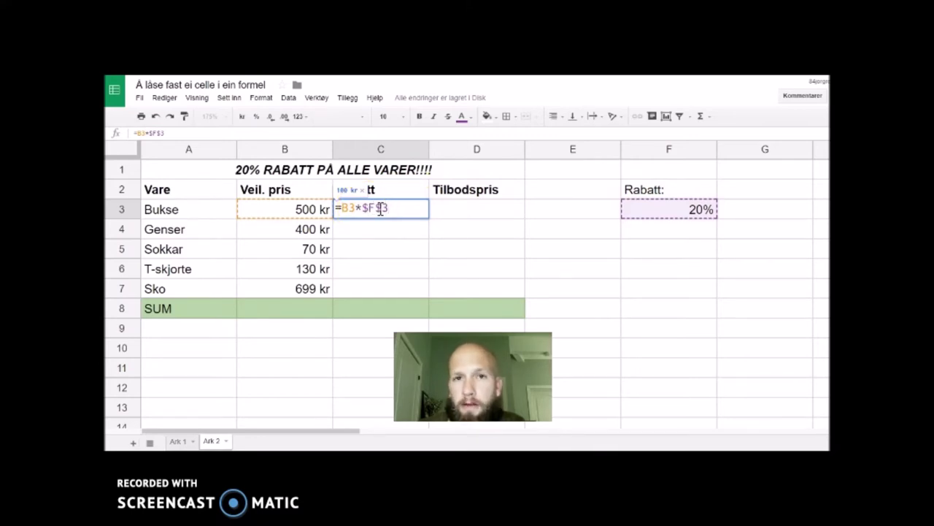
click(403, 208)
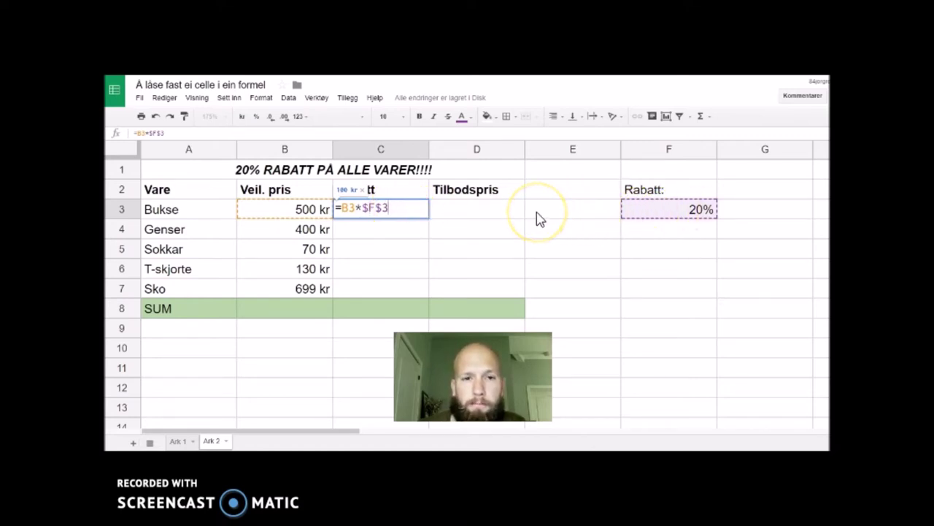
key(Return)
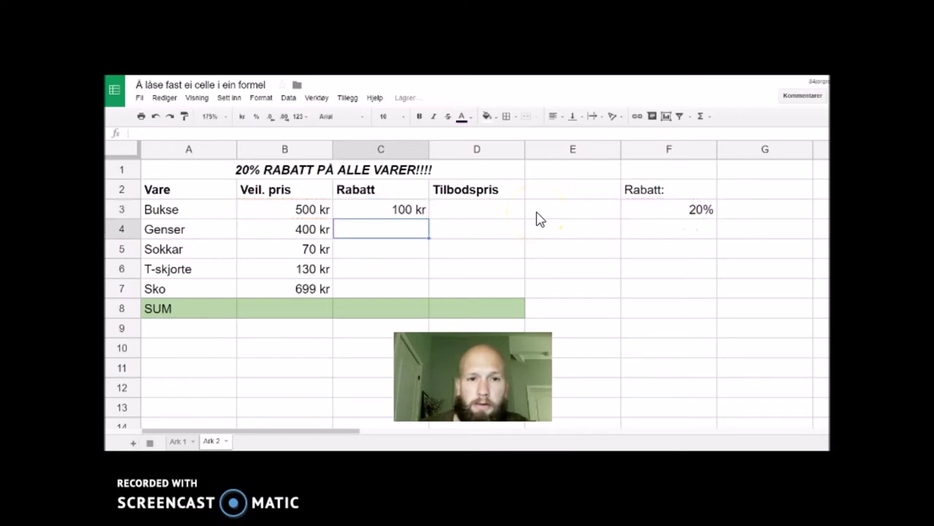
Fill the discount formula with the locked reference from C3 down through C7.
click(413, 212)
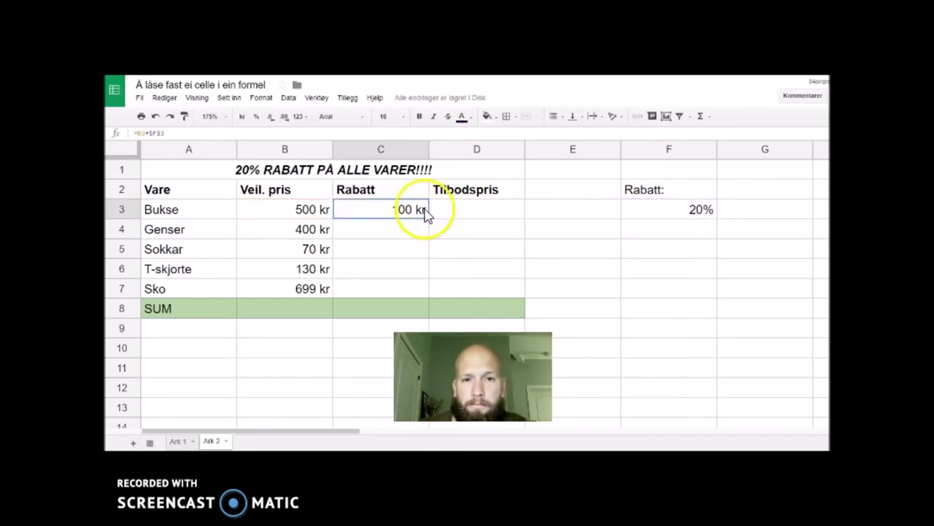
drag(429, 219, 427, 237)
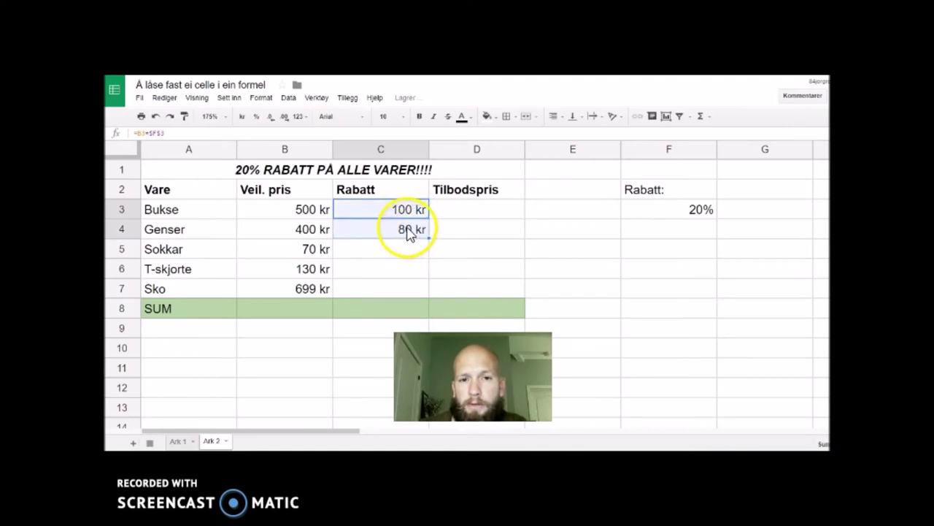
click(411, 232)
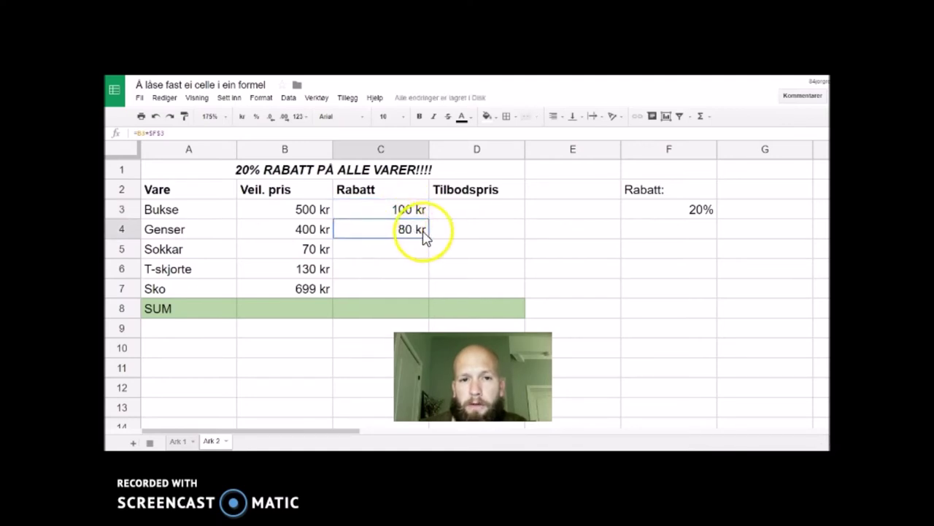
drag(429, 238, 428, 292)
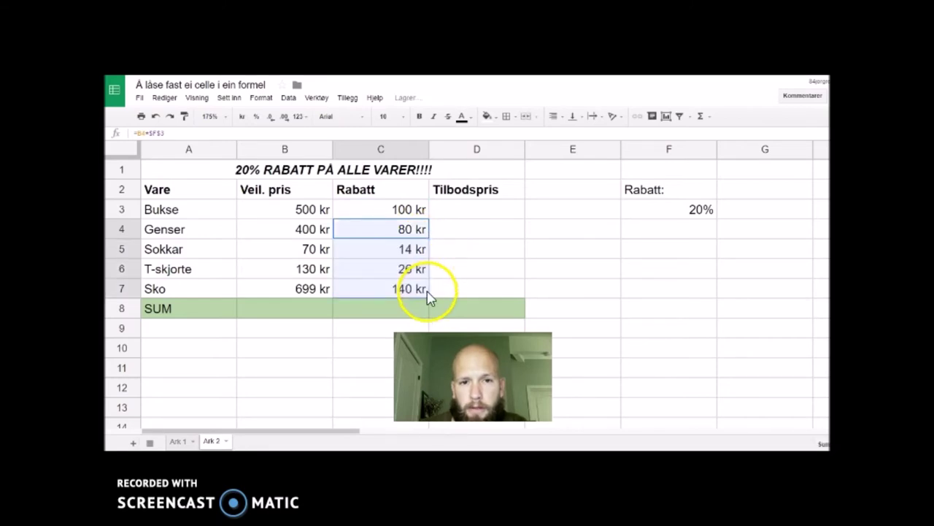
Check the formulas in C4, C5 and C6 for their reference to the discount rate in F3.
double_click(395, 232)
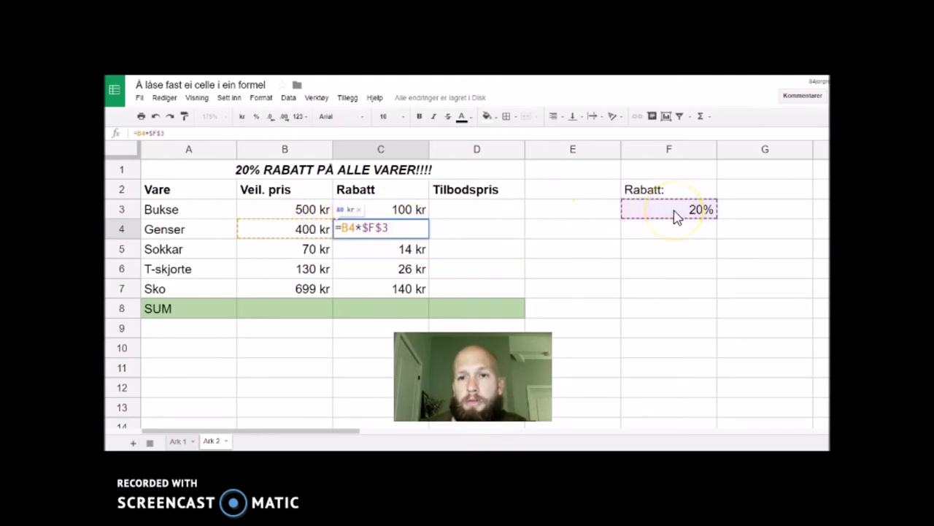
key(Return)
double_click(380, 256)
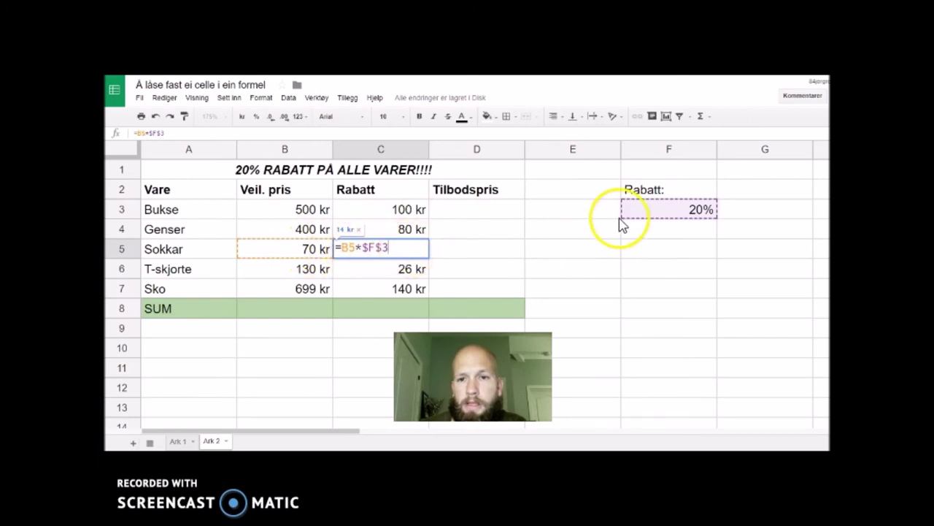
click(657, 211)
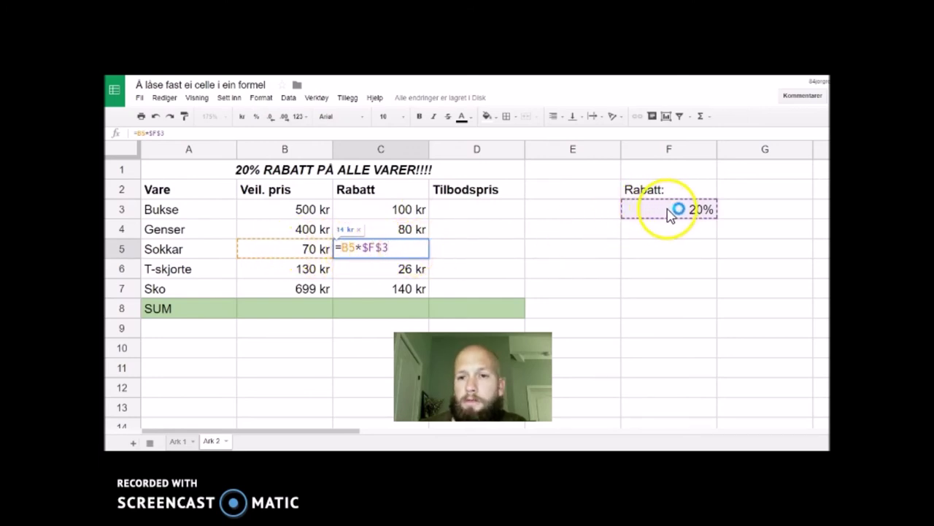
double_click(388, 269)
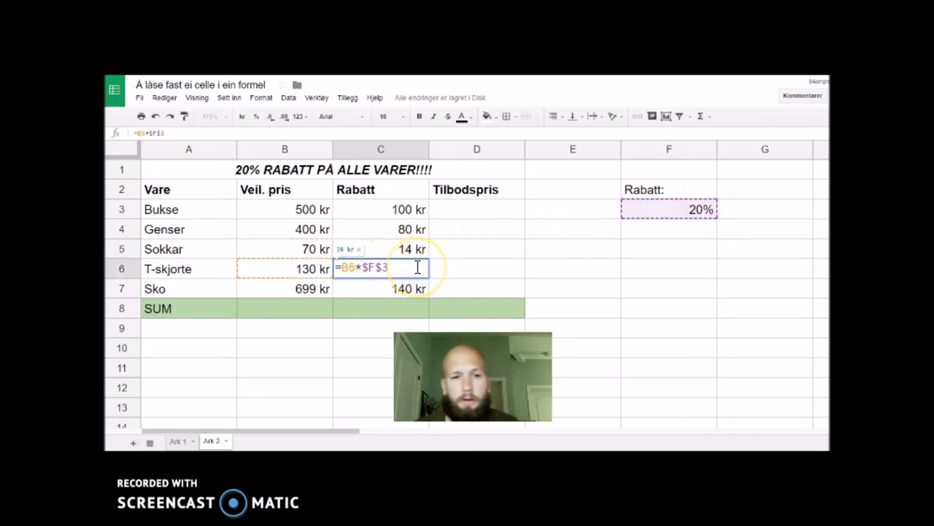
key(Return)
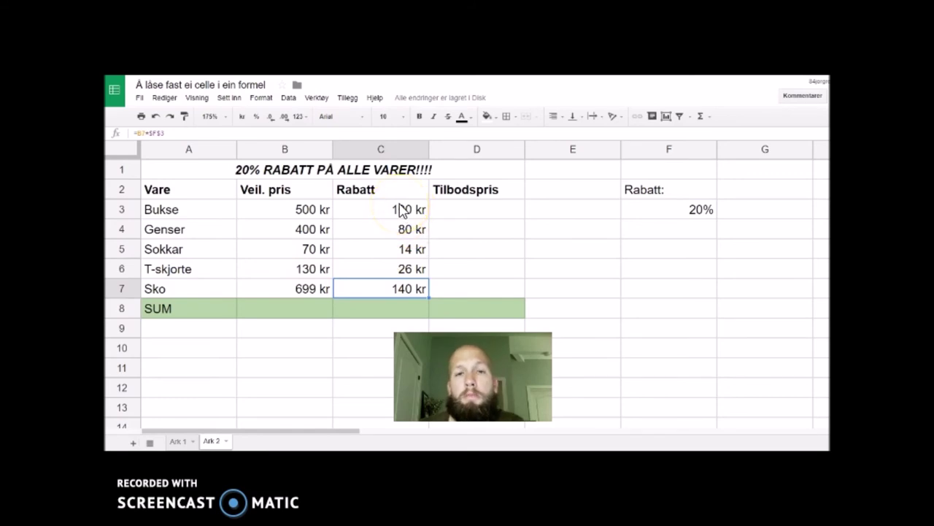
click(678, 216)
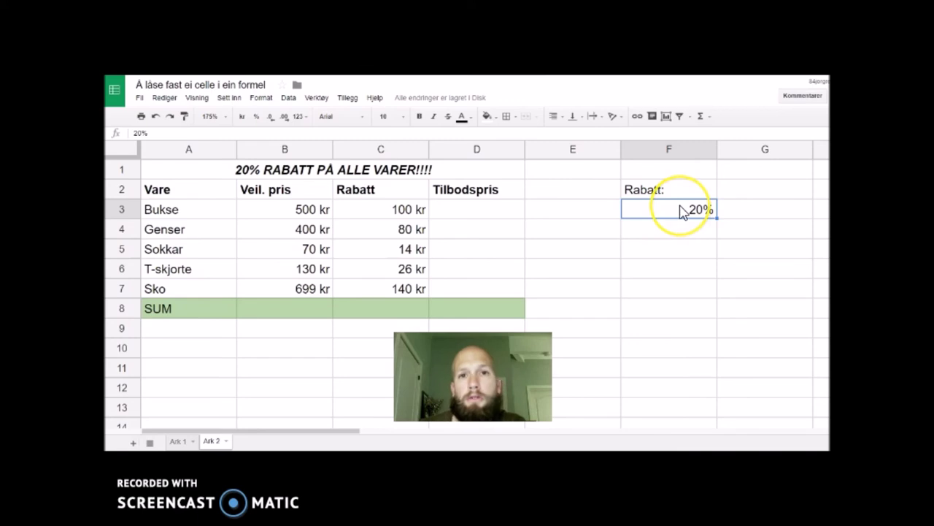
Enter the offer price formula =B3-C3 in D3 and fill it down through D7.
click(489, 213)
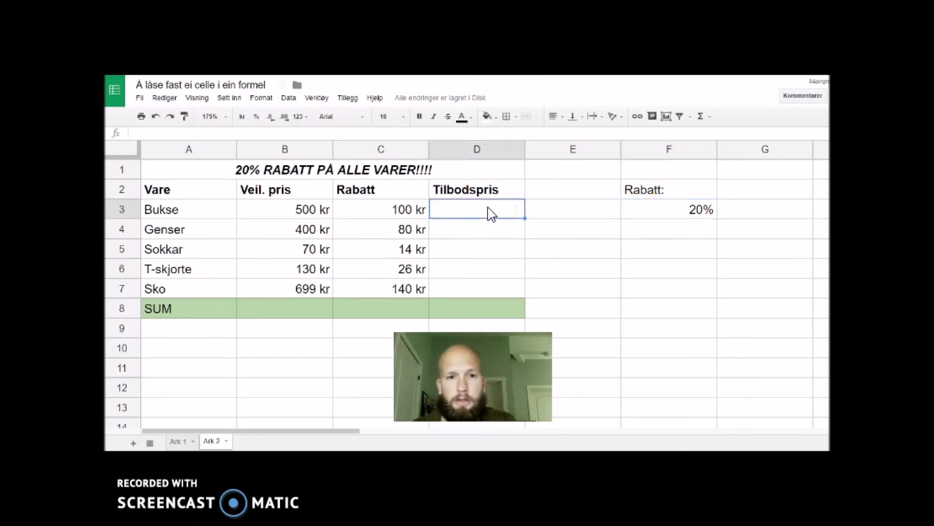
text(=)
click(310, 212)
text(-)
click(371, 213)
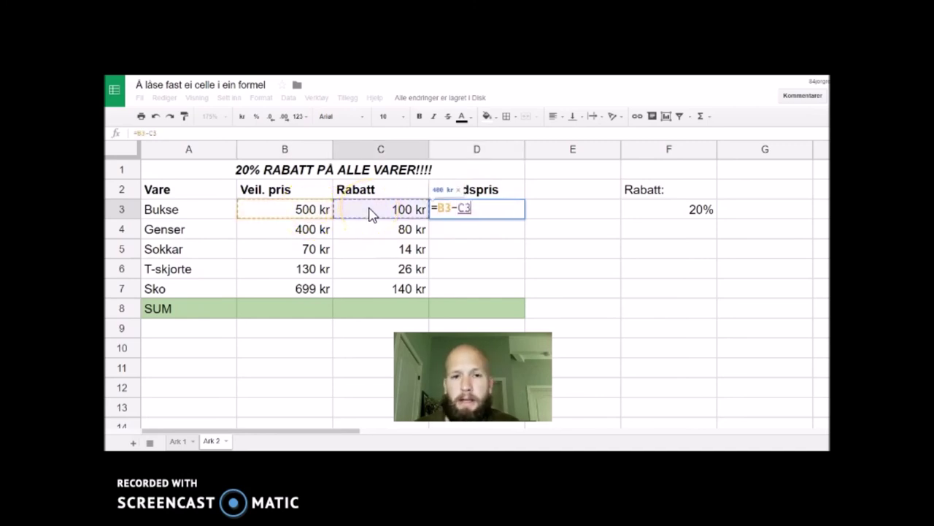
key(Return)
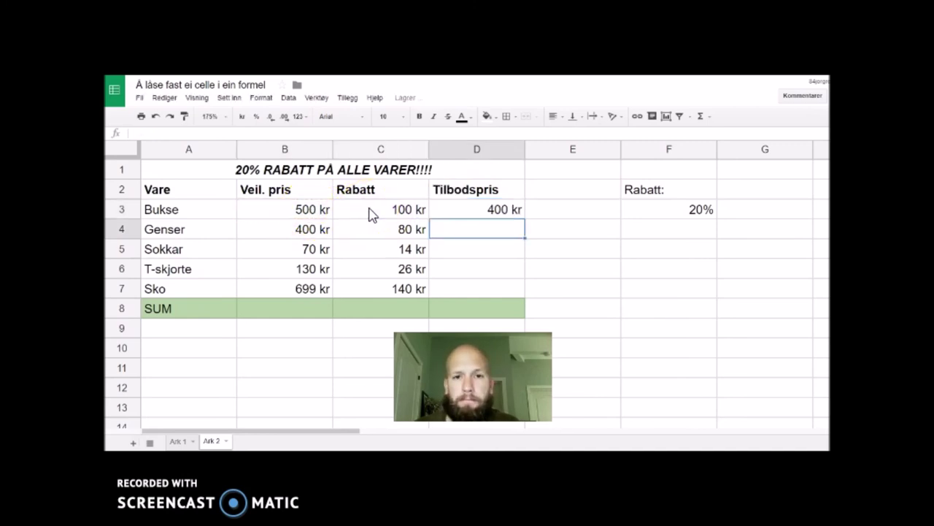
click(509, 214)
drag(525, 218, 519, 289)
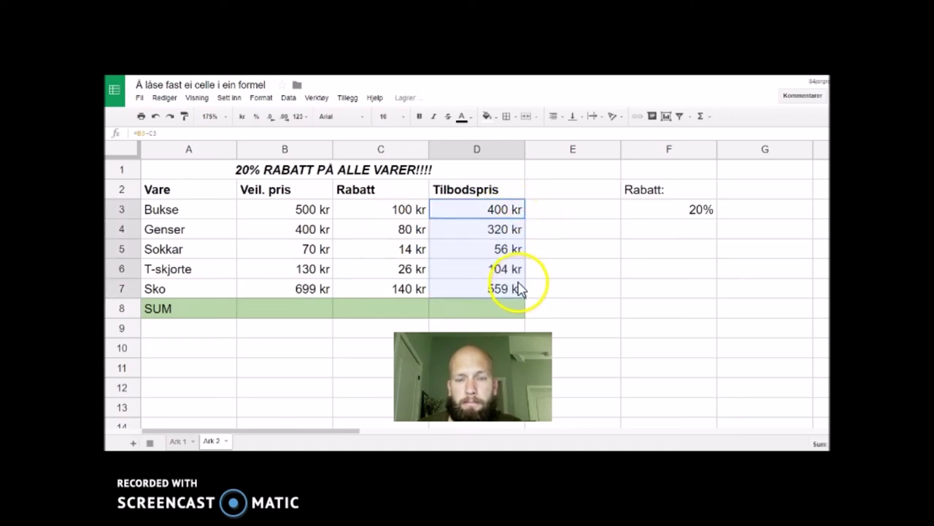
Total the offer prices D3:D7 in cell D8 with the SUM function.
click(473, 312)
drag(488, 212, 488, 292)
click(701, 116)
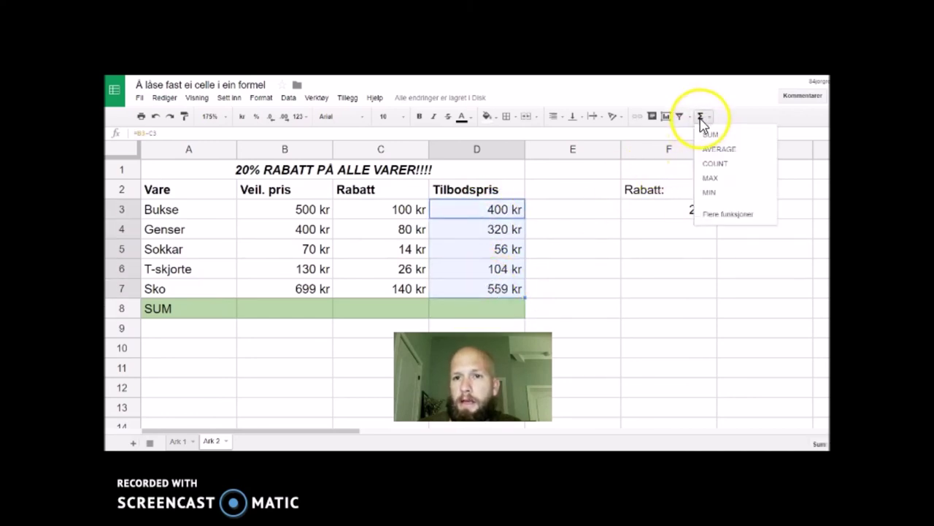
click(708, 133)
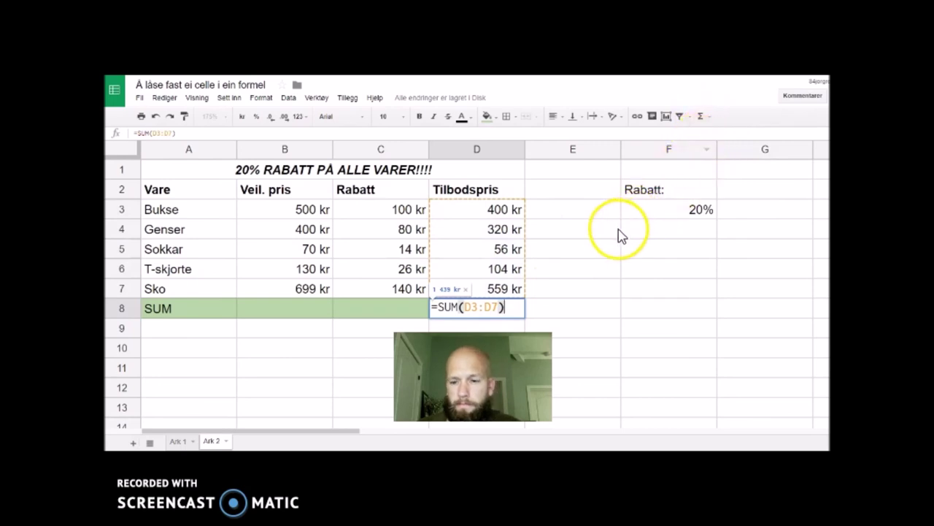
key(Return)
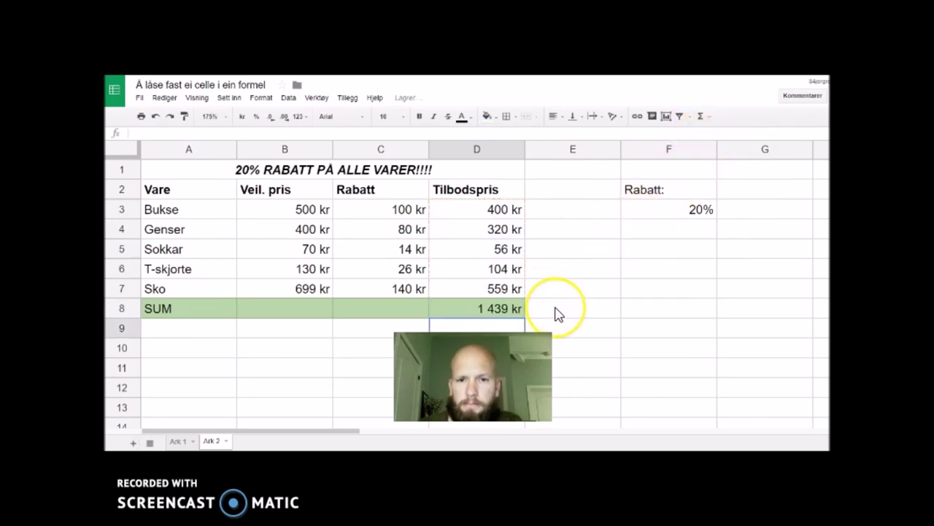